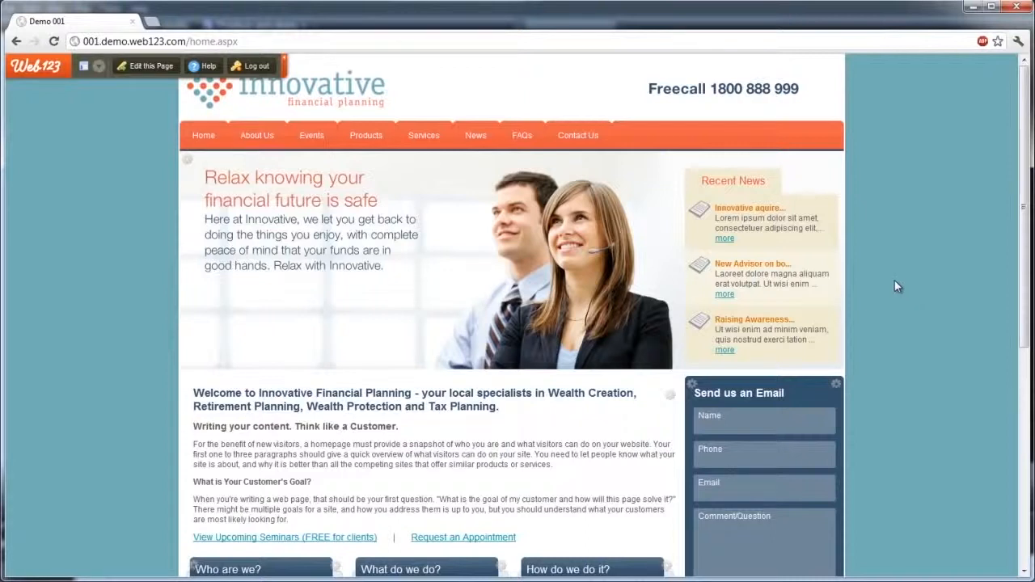
Open the site's FAQs page and look over its main content area
{"action": "left_click", "coordinate": [521, 135]}
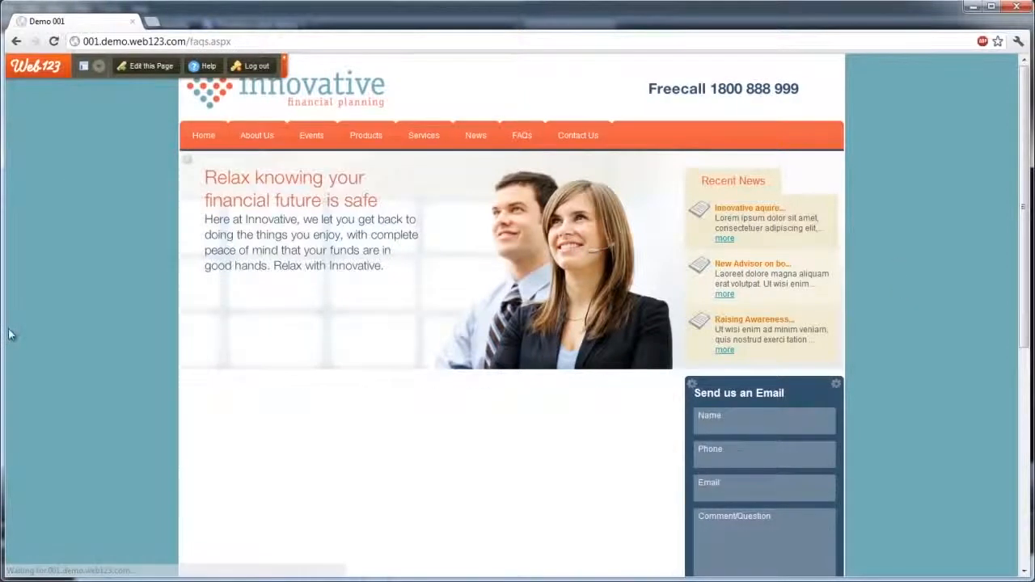
{"action": "scroll", "coordinate": [69, 302], "scroll_direction": "down", "scroll_amount": 3}
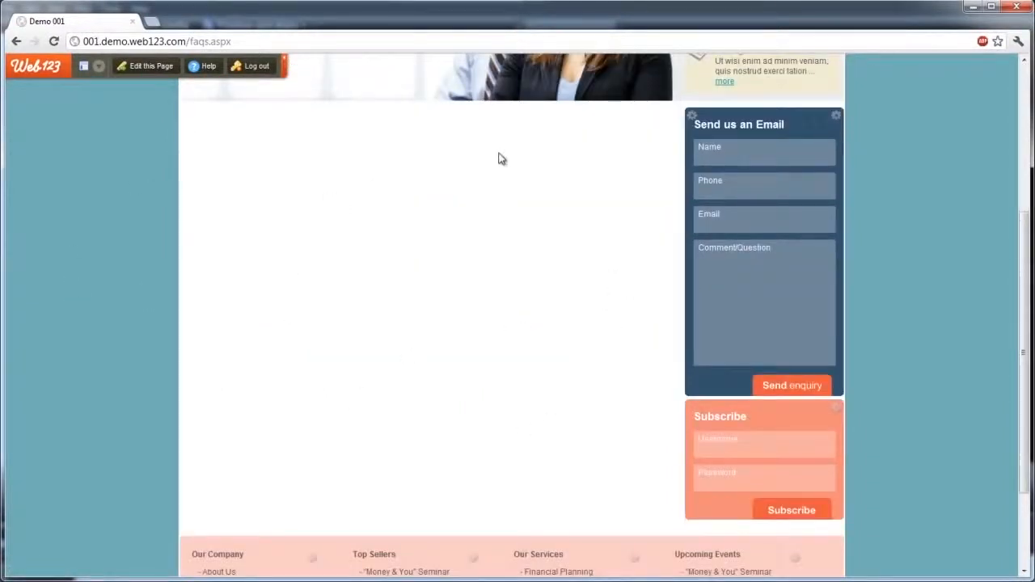
{"action": "scroll", "coordinate": [515, 309], "scroll_direction": "up", "scroll_amount": 3}
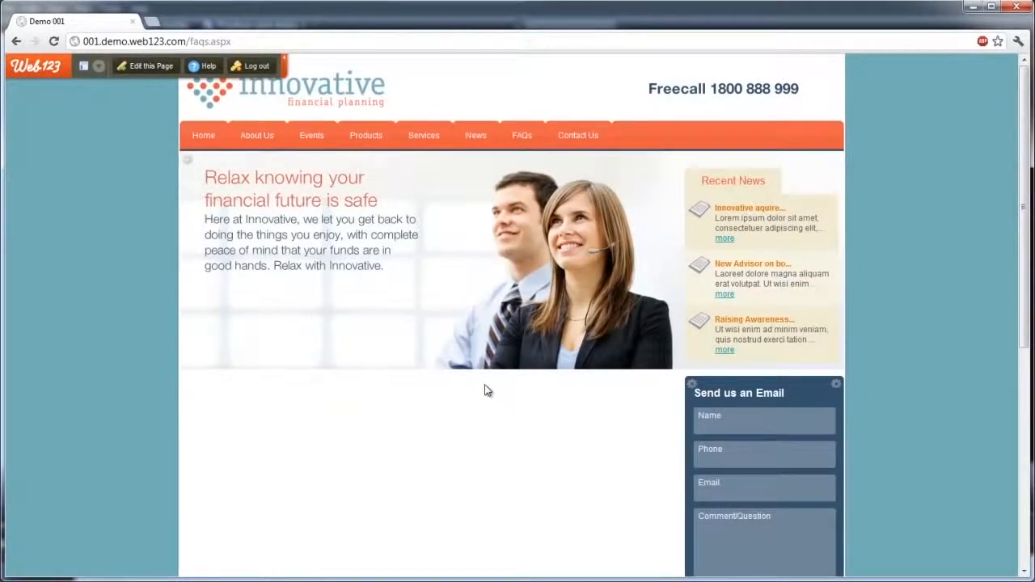
Create a new text item from the site toolbar and title it "Testing"
{"action": "left_click", "coordinate": [313, 66]}
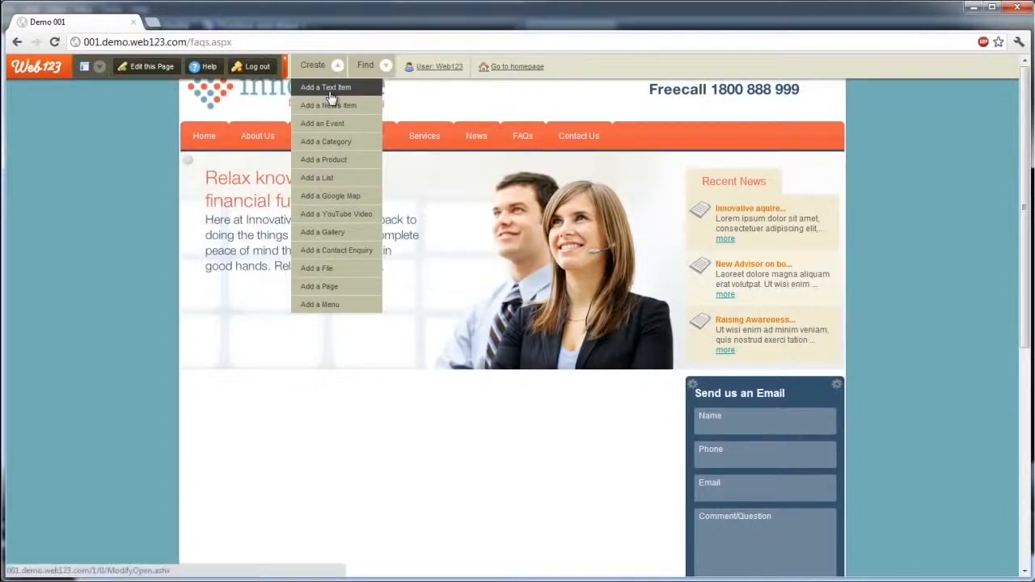
{"action": "left_click", "coordinate": [331, 90]}
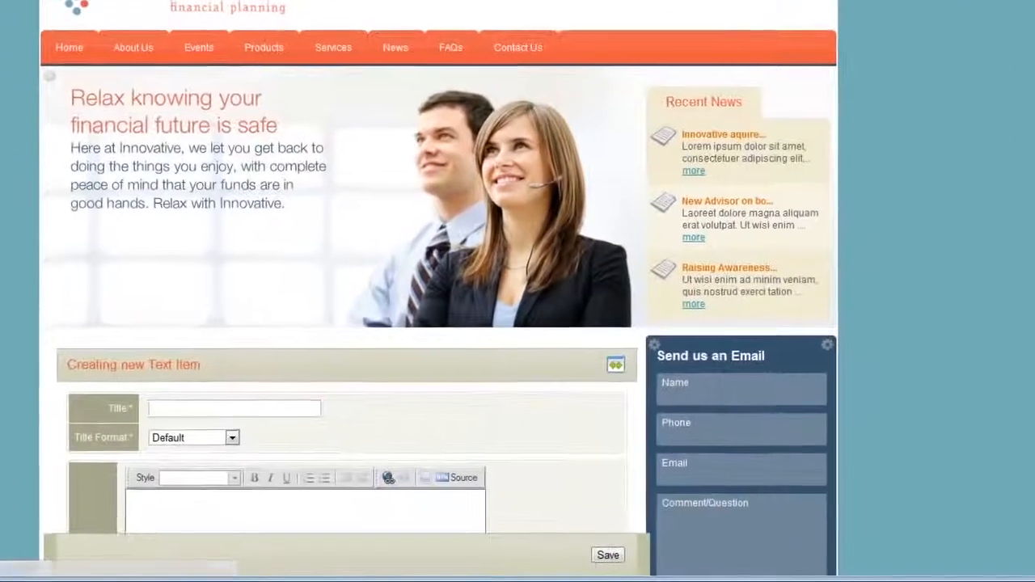
{"action": "scroll", "coordinate": [324, 242], "scroll_direction": "up", "scroll_amount": 2}
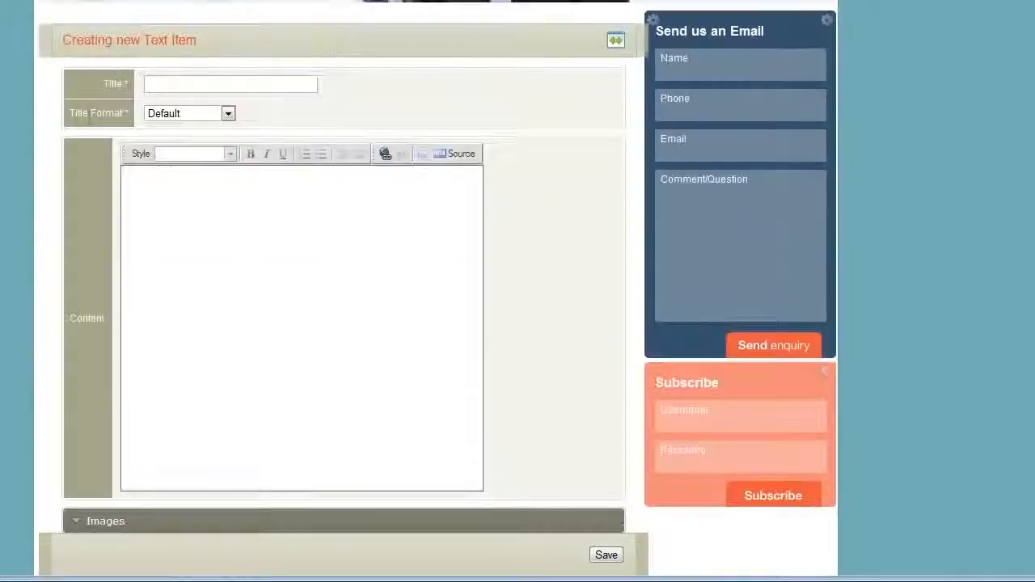
{"action": "left_click", "coordinate": [181, 85]}
{"action": "type", "text": "T"}
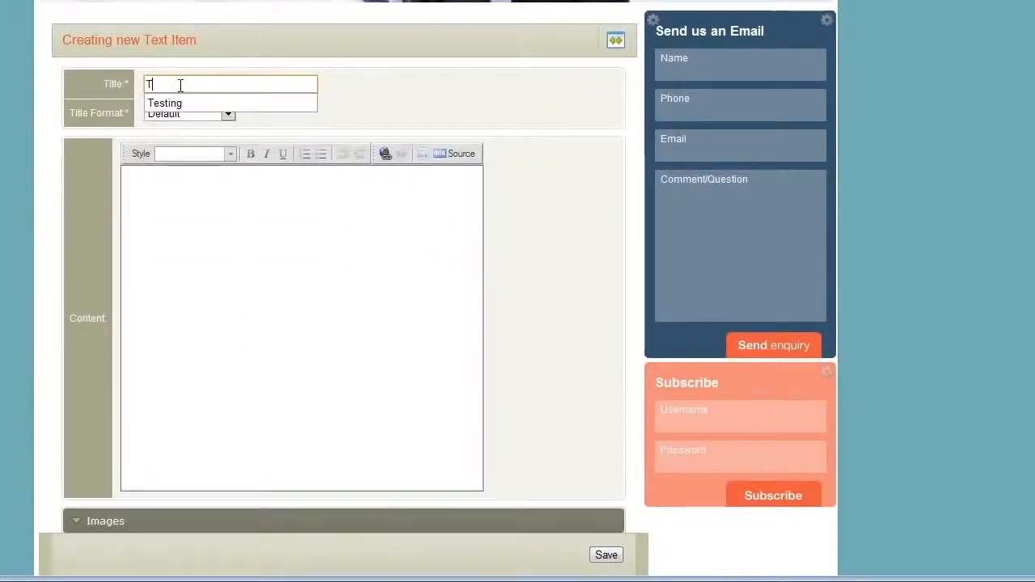
{"action": "type", "text": "esting"}
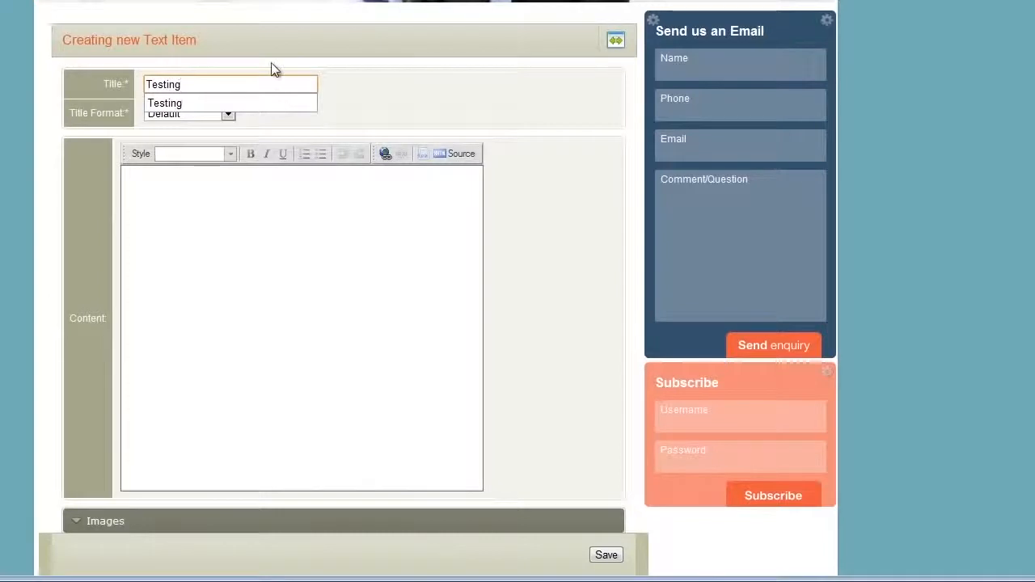
Enter "Testing123" as the text item's content and save the item
{"action": "left_click", "coordinate": [257, 220]}
{"action": "type", "text": "T"}
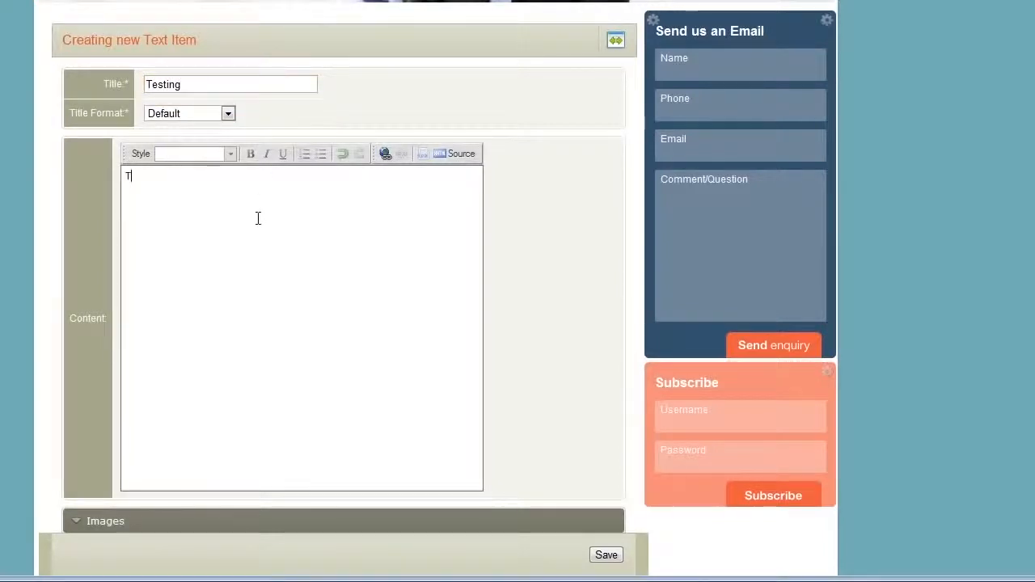
{"action": "type", "text": "esting123"}
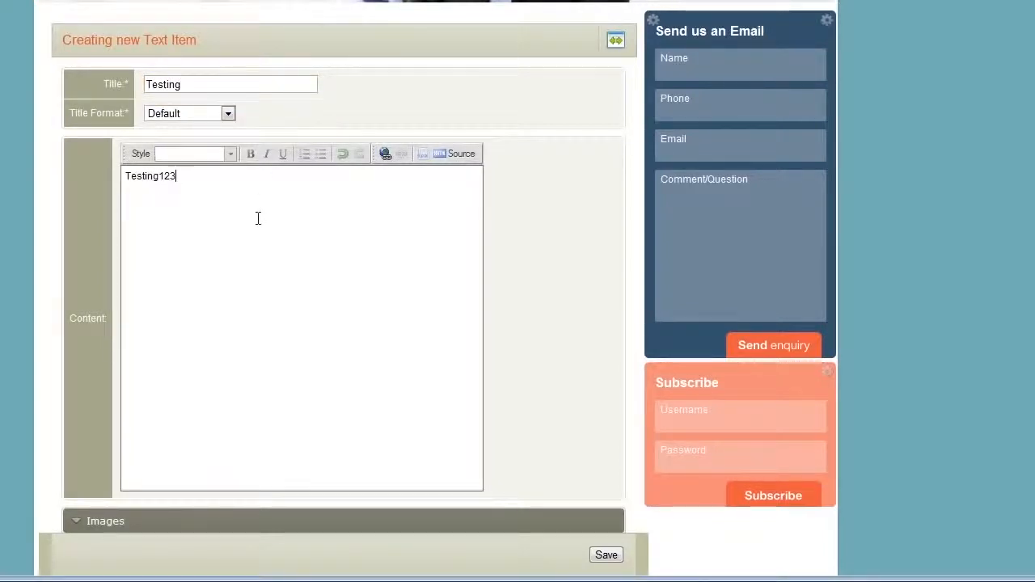
{"action": "left_click", "coordinate": [607, 555]}
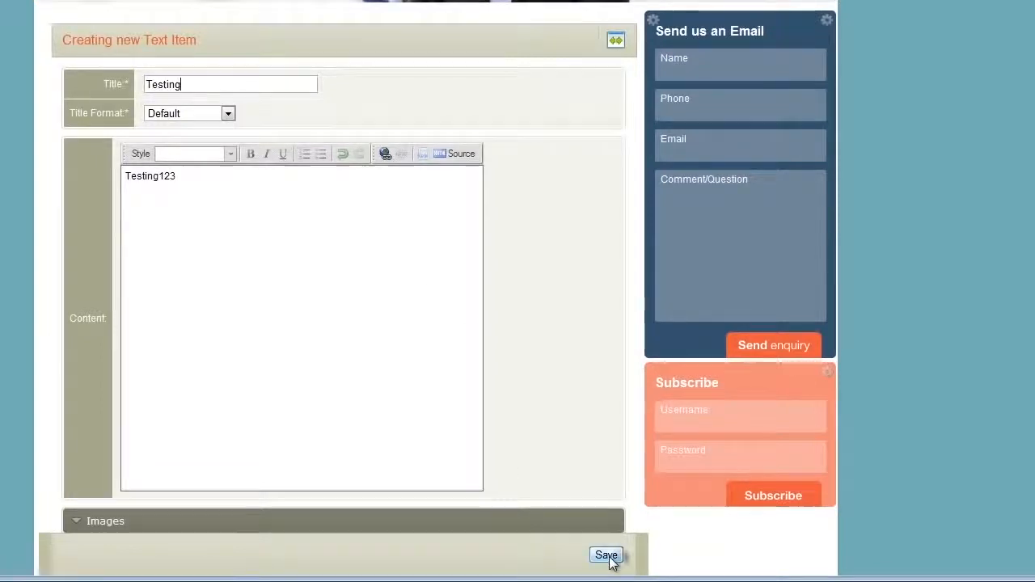
Return to the FAQs page and check whether the new text item is displayed there
{"action": "left_click", "coordinate": [448, 45]}
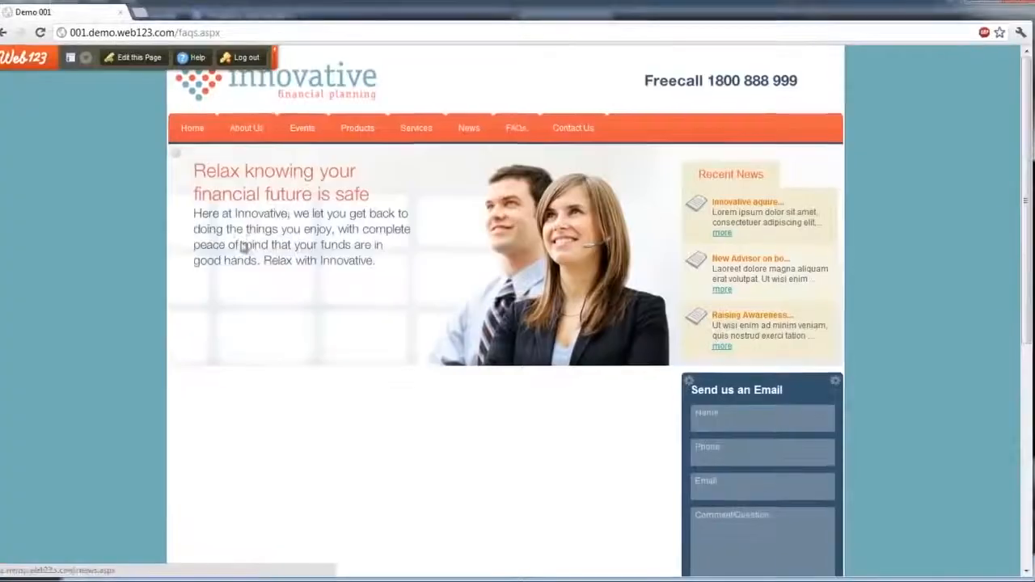
{"action": "scroll", "coordinate": [148, 301], "scroll_direction": "down", "scroll_amount": 3}
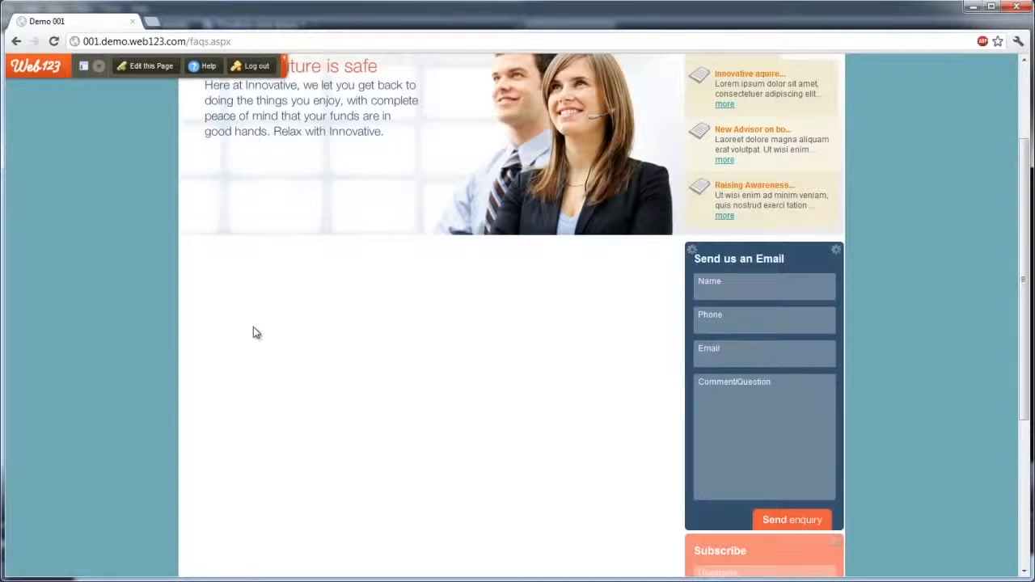
{"action": "scroll", "coordinate": [254, 327], "scroll_direction": "up", "scroll_amount": 2}
Open the FAQs page for editing and go to its options for adding items
{"action": "mouse_move", "coordinate": [130, 55]}
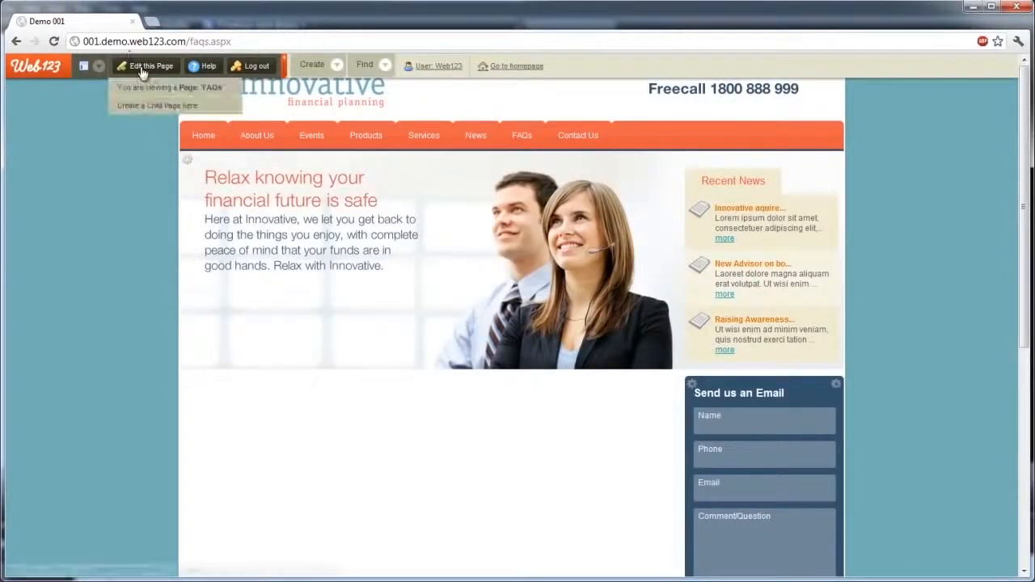
{"action": "left_click", "coordinate": [142, 68]}
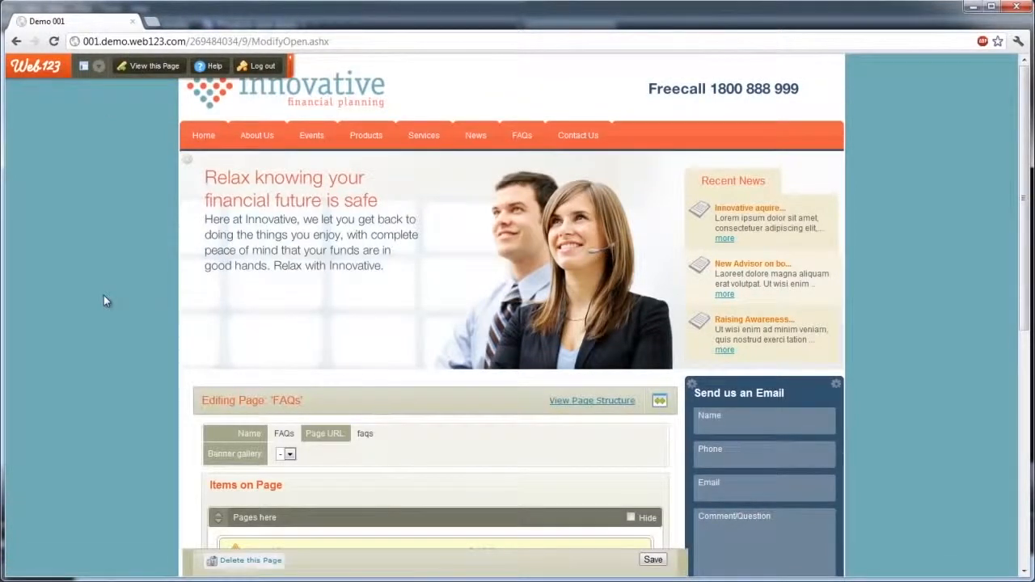
{"action": "scroll", "coordinate": [104, 300], "scroll_direction": "down", "scroll_amount": 4}
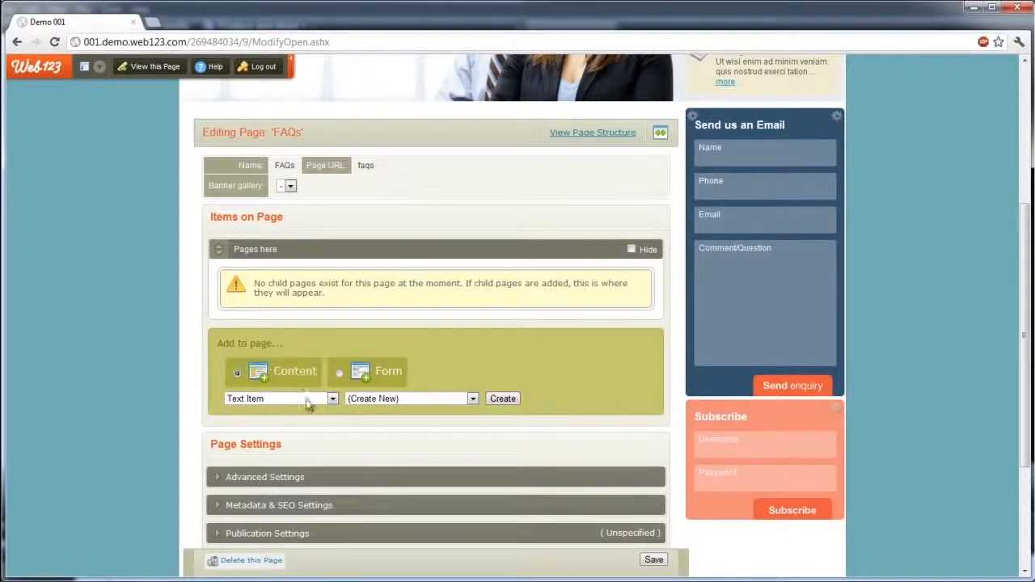
{"action": "scroll", "coordinate": [591, 363], "scroll_direction": "down", "scroll_amount": 1}
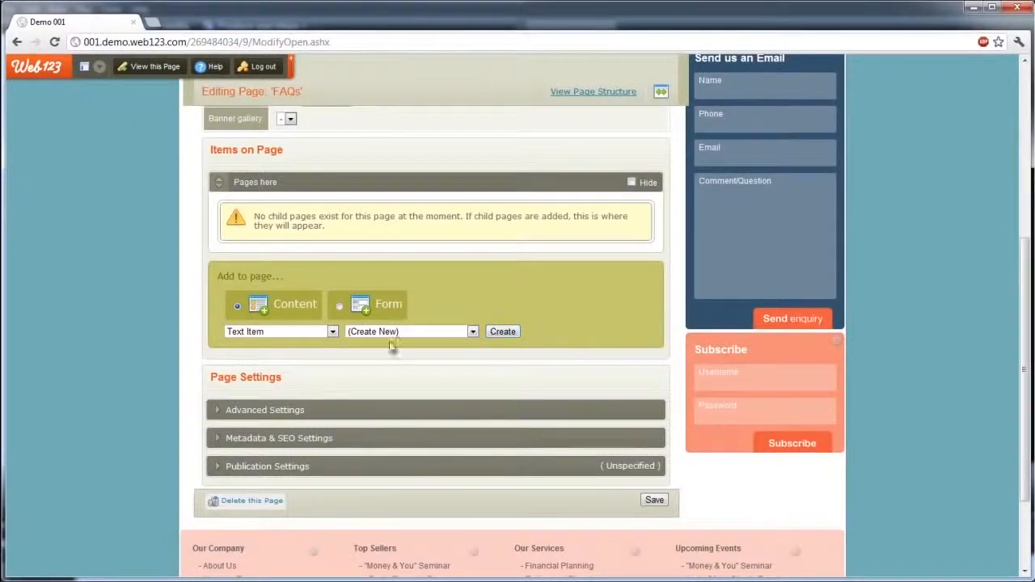
Compare the content types that can be added to the page with those in the site toolbar's create options
{"action": "left_click", "coordinate": [310, 335]}
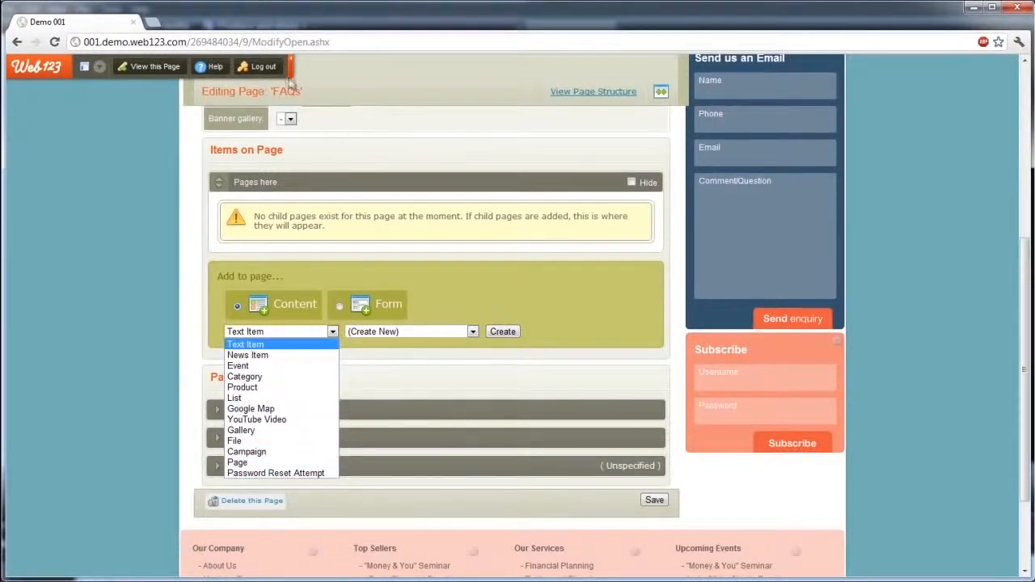
{"action": "mouse_move", "coordinate": [317, 65]}
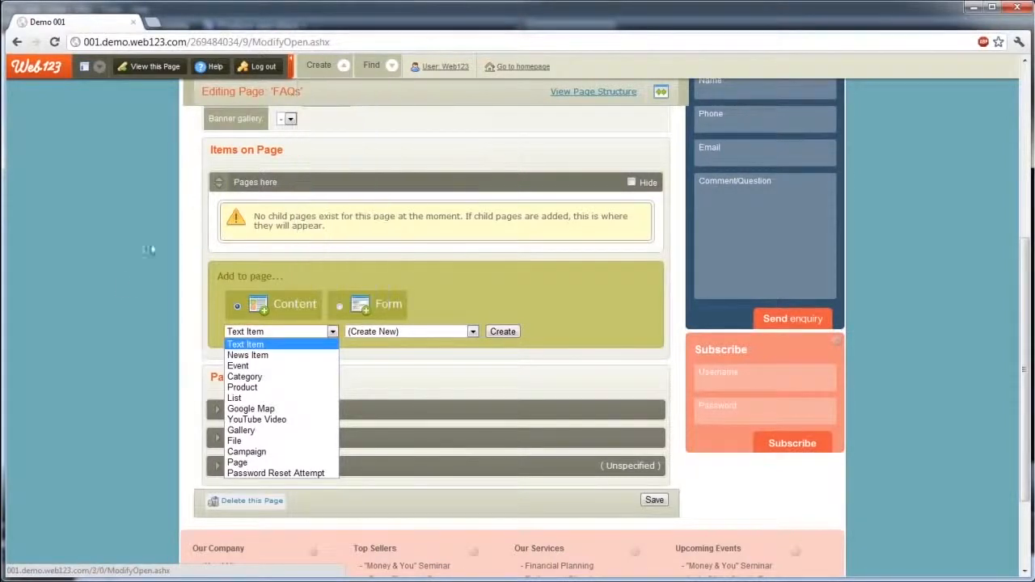
{"action": "left_click", "coordinate": [129, 287]}
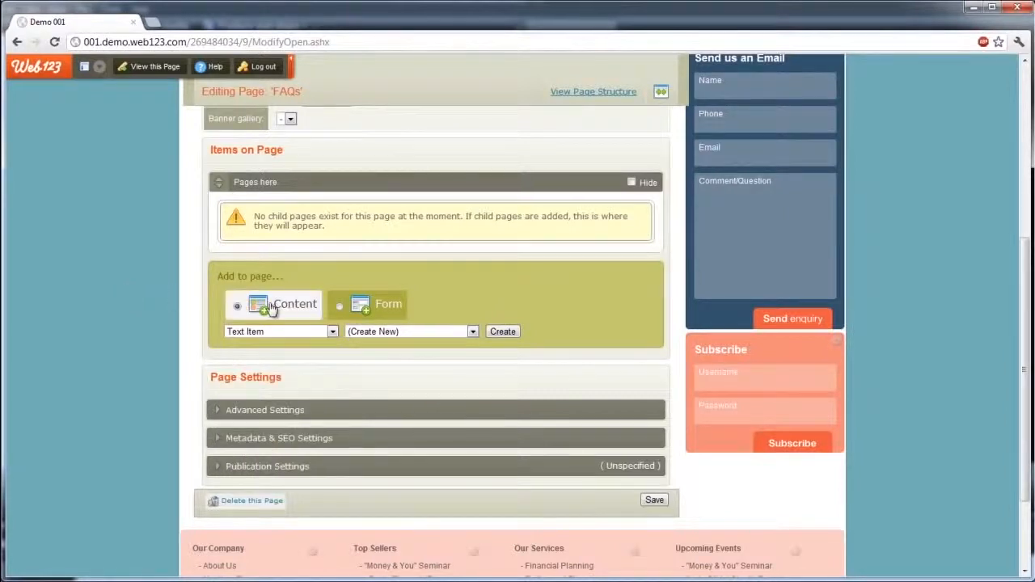
Add the existing text item "Testing", the last one listed, to the FAQs page and save the page
{"action": "left_click", "coordinate": [393, 333]}
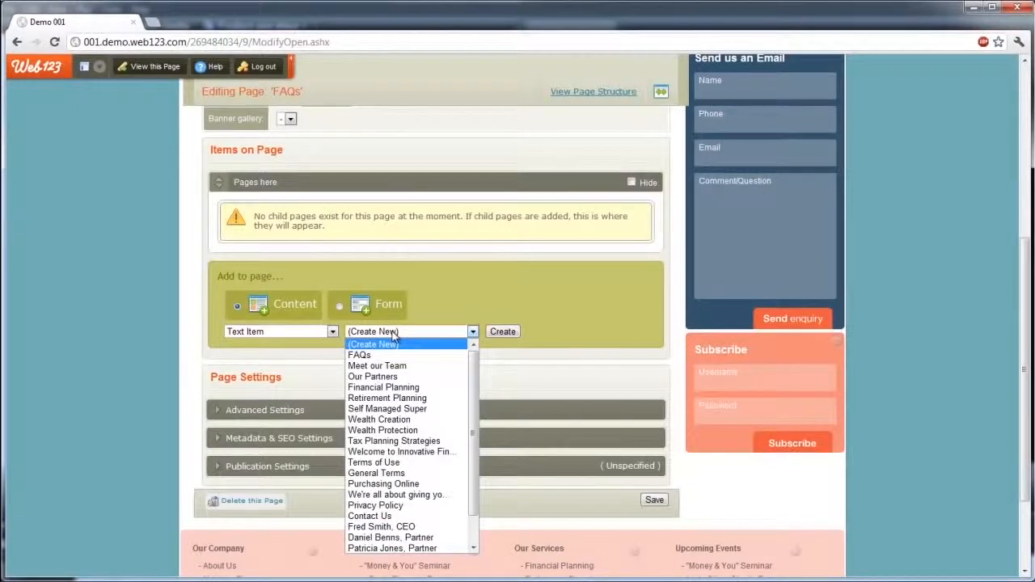
{"action": "scroll", "coordinate": [409, 380], "scroll_direction": "down", "scroll_amount": 1}
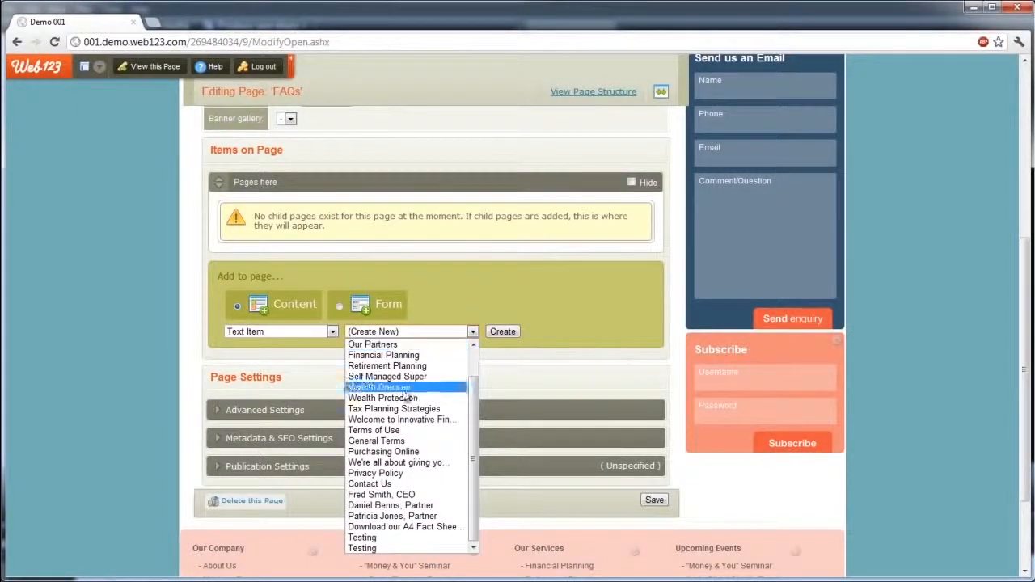
{"action": "left_click", "coordinate": [386, 549]}
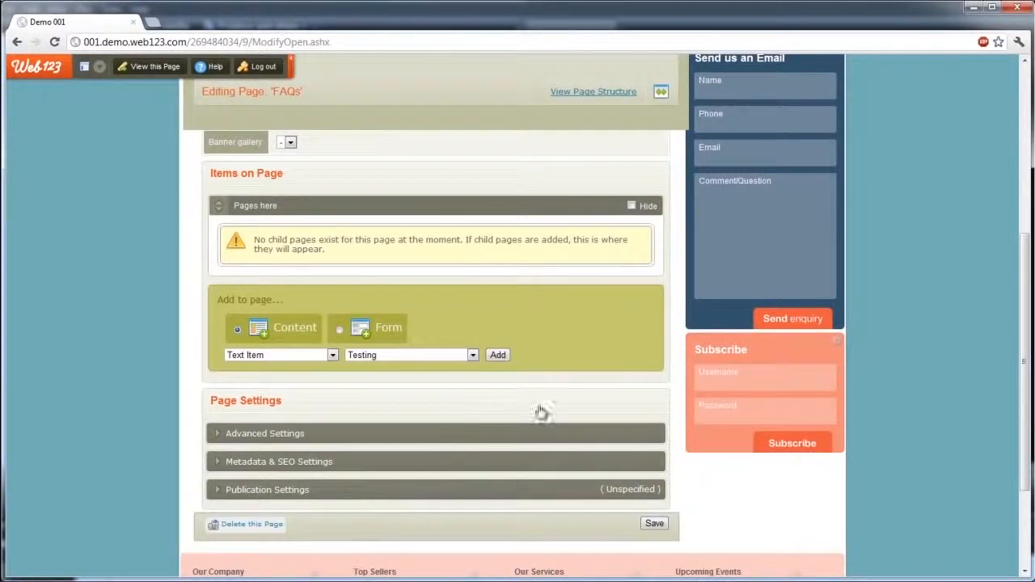
{"action": "left_click", "coordinate": [498, 356]}
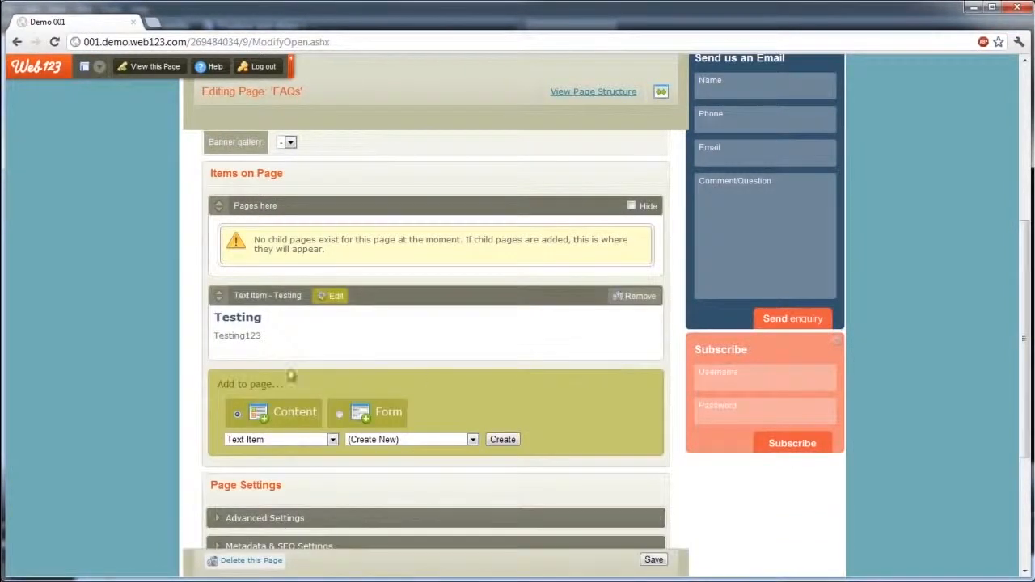
{"action": "left_click", "coordinate": [656, 563]}
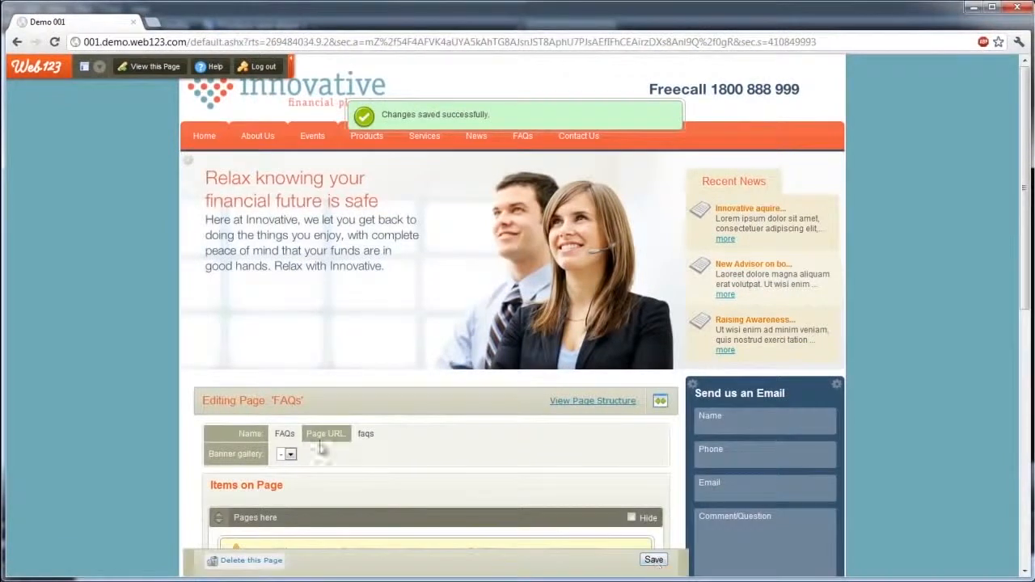
View the FAQs page, edit its Testing text item in place so the content reads "Testing123 some more text", and save it
{"action": "left_click", "coordinate": [524, 138]}
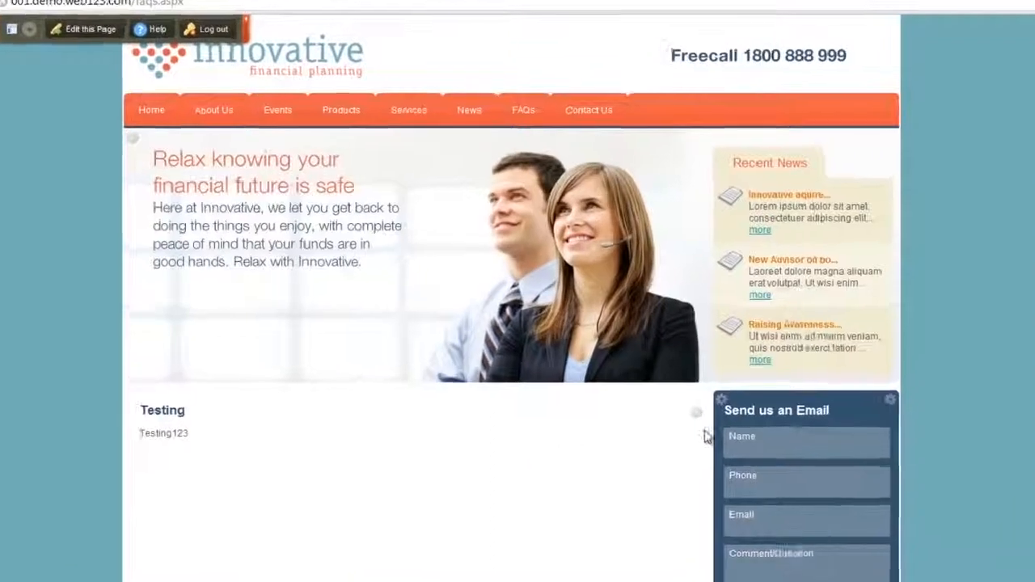
{"action": "mouse_move", "coordinate": [671, 396]}
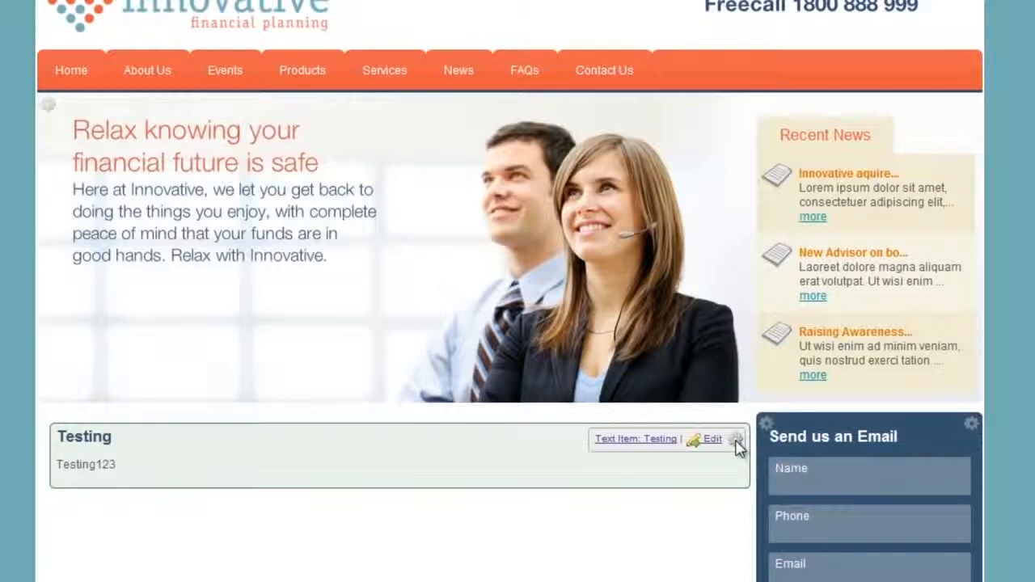
{"action": "left_click", "coordinate": [714, 441]}
{"action": "scroll", "coordinate": [313, 557], "scroll_direction": "down", "scroll_amount": 2}
{"action": "left_click", "coordinate": [432, 460]}
{"action": "type", "text": "sting123 some more text"}
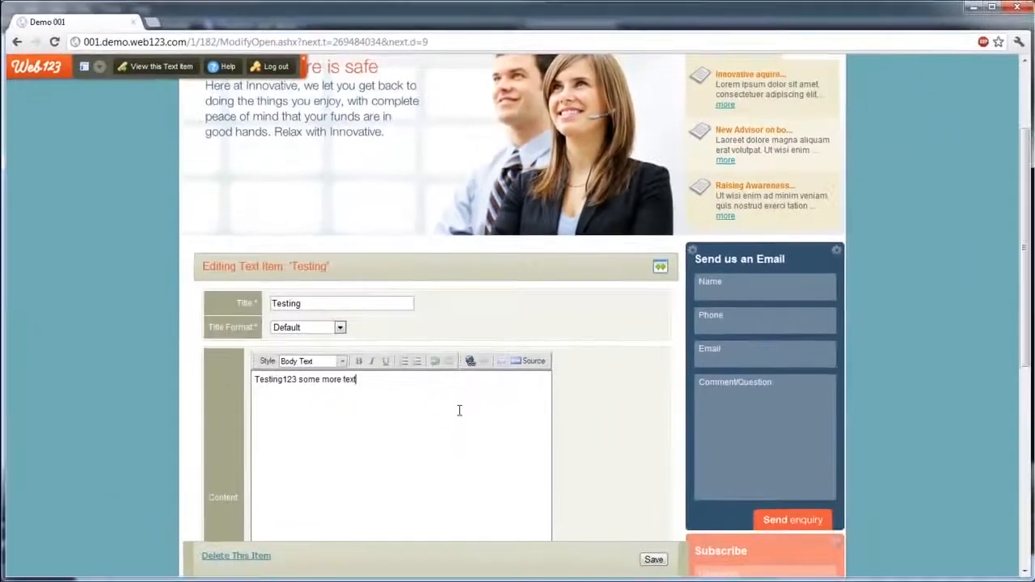
{"action": "scroll", "coordinate": [526, 437], "scroll_direction": "down", "scroll_amount": 1}
{"action": "left_click", "coordinate": [654, 560]}
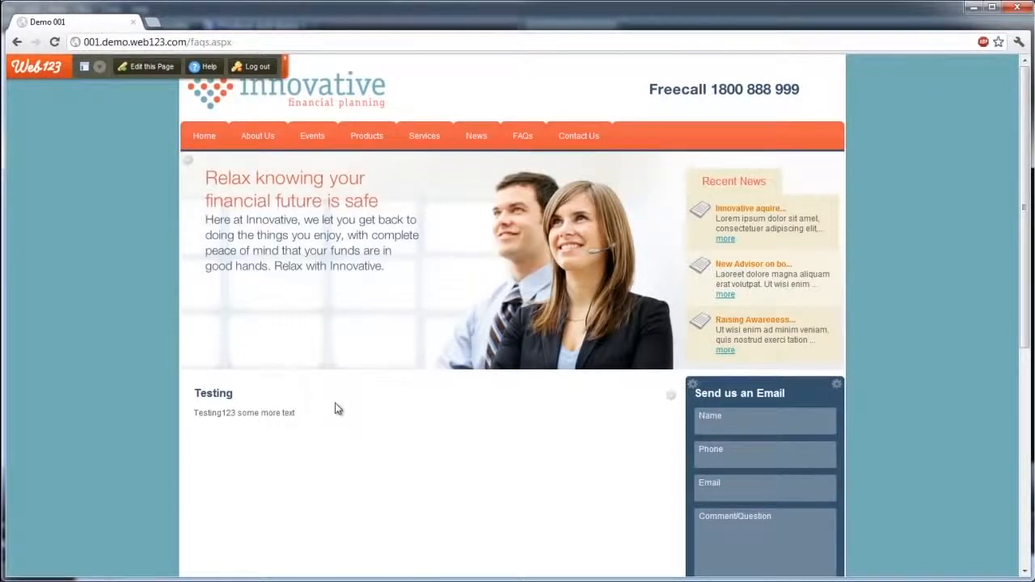
Reopen the FAQs page for editing and create a new text item within it, titled "test2"
{"action": "left_click", "coordinate": [146, 66]}
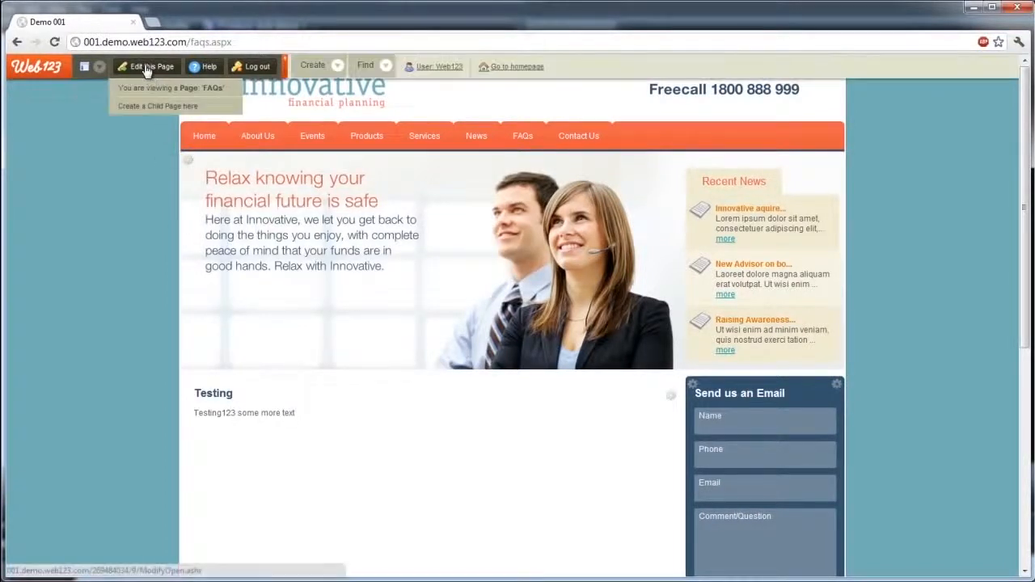
{"action": "scroll", "coordinate": [124, 267], "scroll_direction": "down", "scroll_amount": 4}
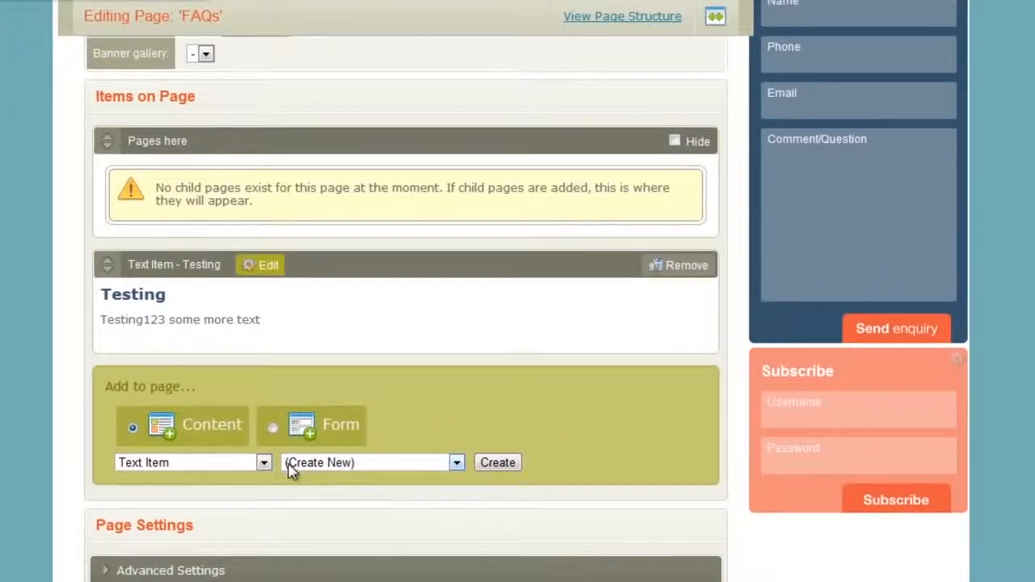
{"action": "left_click", "coordinate": [498, 464]}
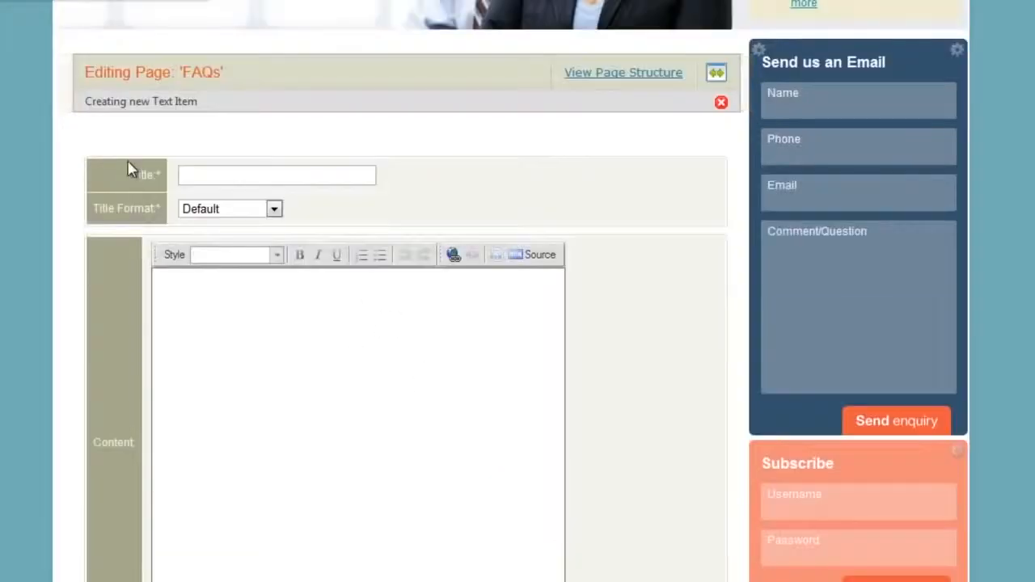
{"action": "left_click", "coordinate": [218, 177]}
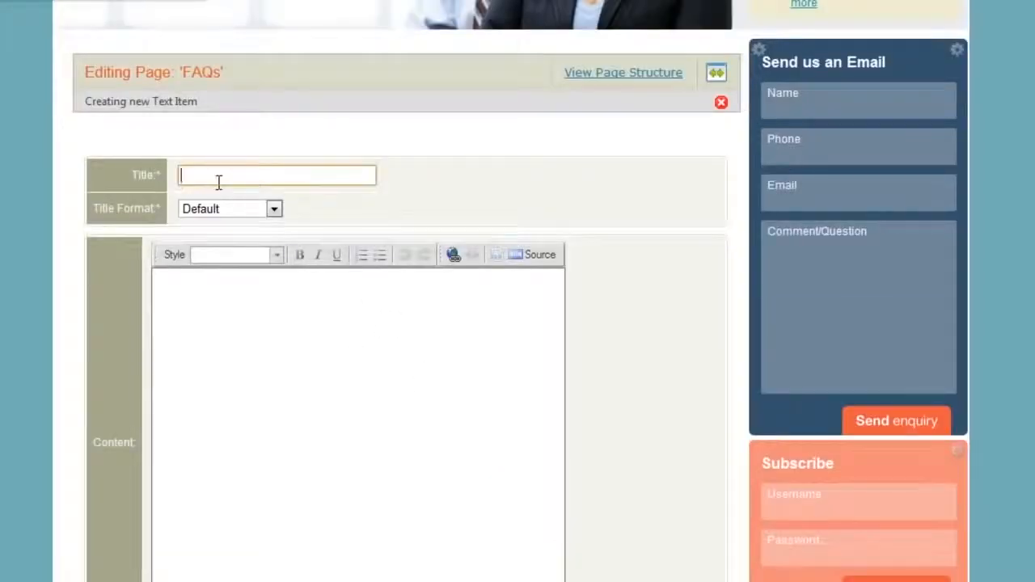
{"action": "type", "text": "test2"}
Enter "testing" as the content of test2 and save the item onto the page
{"action": "left_click", "coordinate": [259, 333]}
{"action": "type", "text": "testing"}
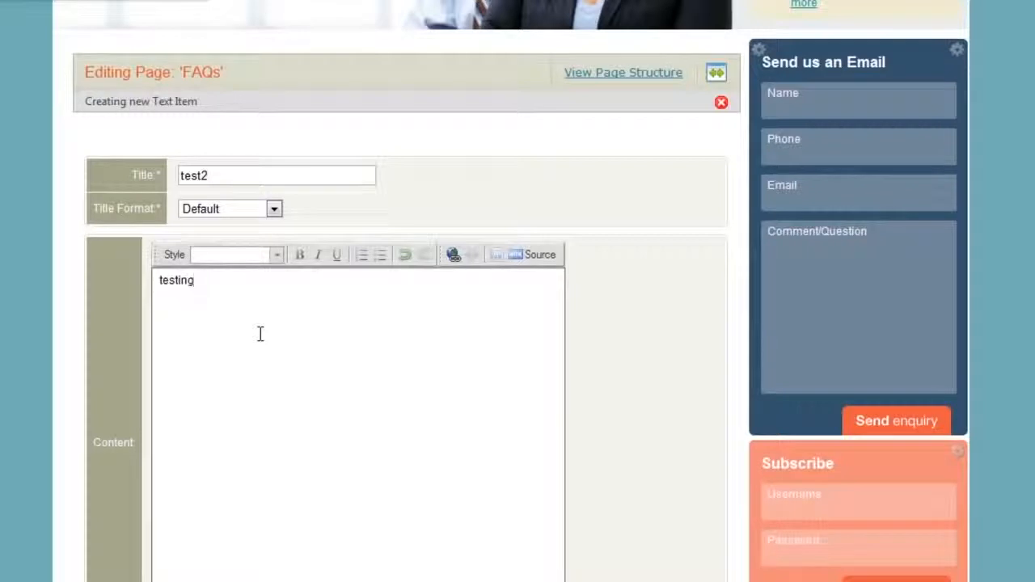
{"action": "scroll", "coordinate": [638, 467], "scroll_direction": "down", "scroll_amount": 2}
{"action": "left_click", "coordinate": [694, 574]}
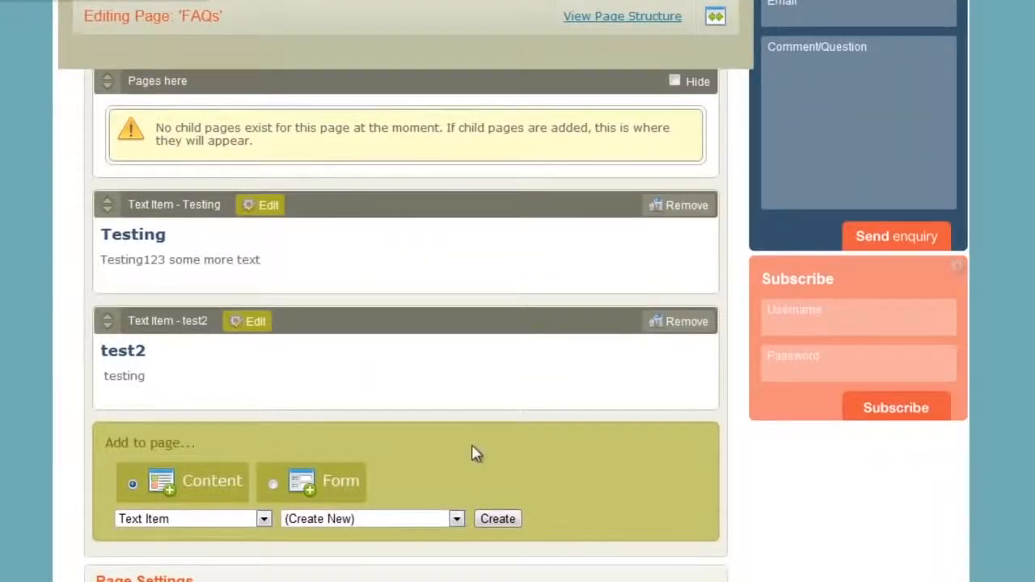
Save the FAQs page with the test2 item added and view the published FAQs page
{"action": "scroll", "coordinate": [474, 451], "scroll_direction": "down", "scroll_amount": 2}
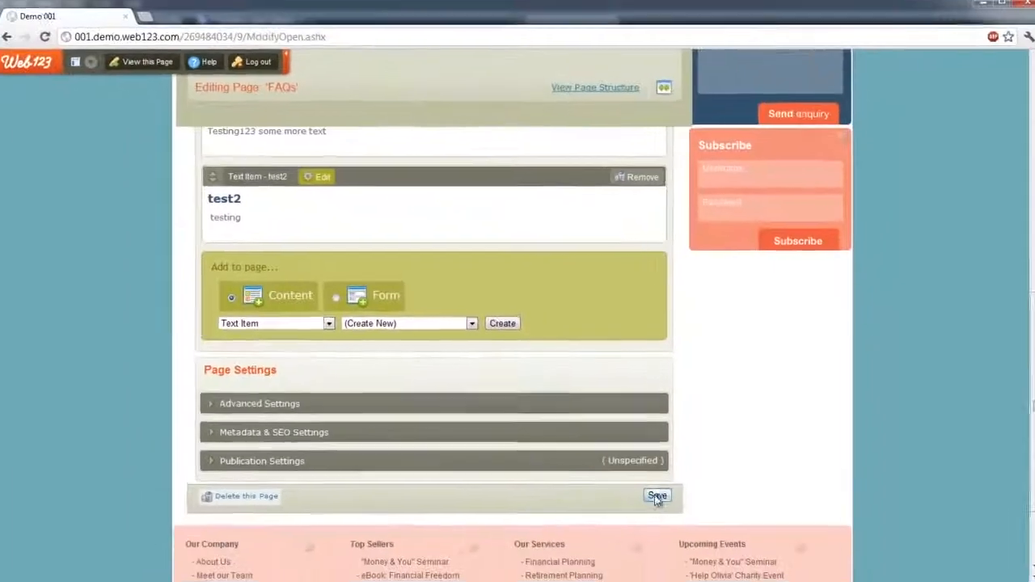
{"action": "left_click", "coordinate": [657, 496]}
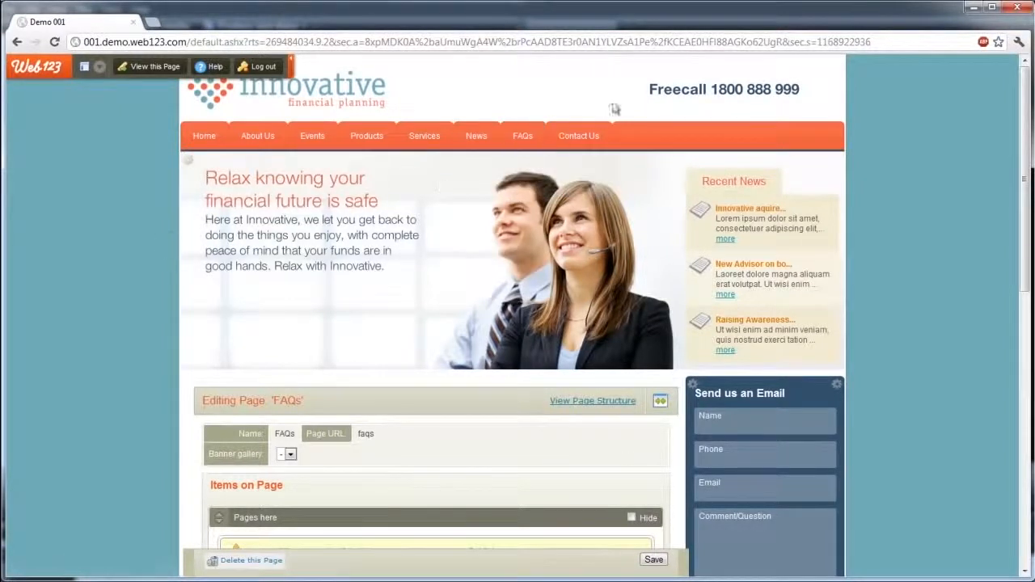
{"action": "left_click", "coordinate": [520, 139]}
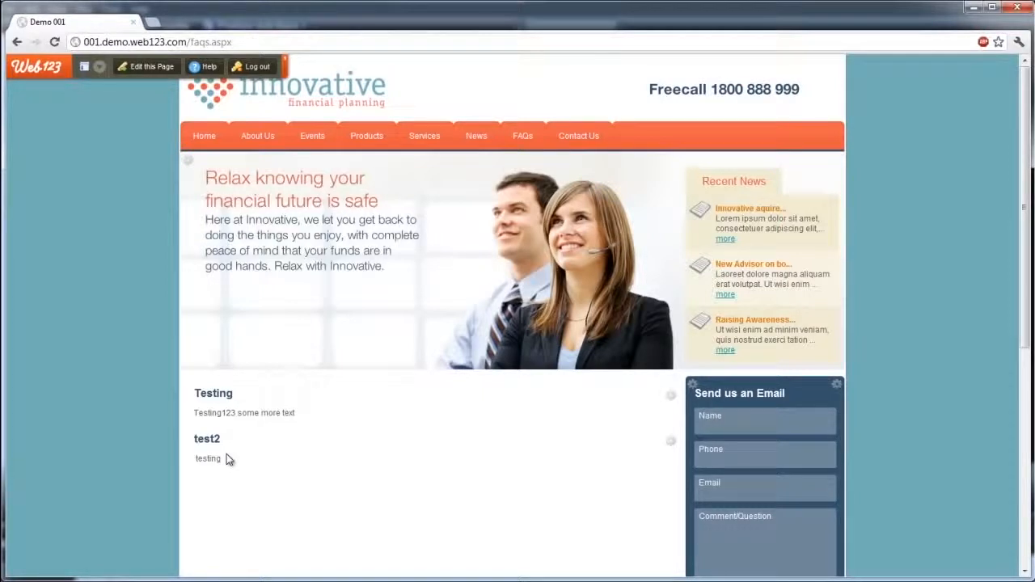
Reopen the FAQs page for editing, move the test2 item above Testing, save the page, and view it on the site
{"action": "left_click", "coordinate": [151, 68]}
{"action": "scroll", "coordinate": [139, 243], "scroll_direction": "down", "scroll_amount": 4}
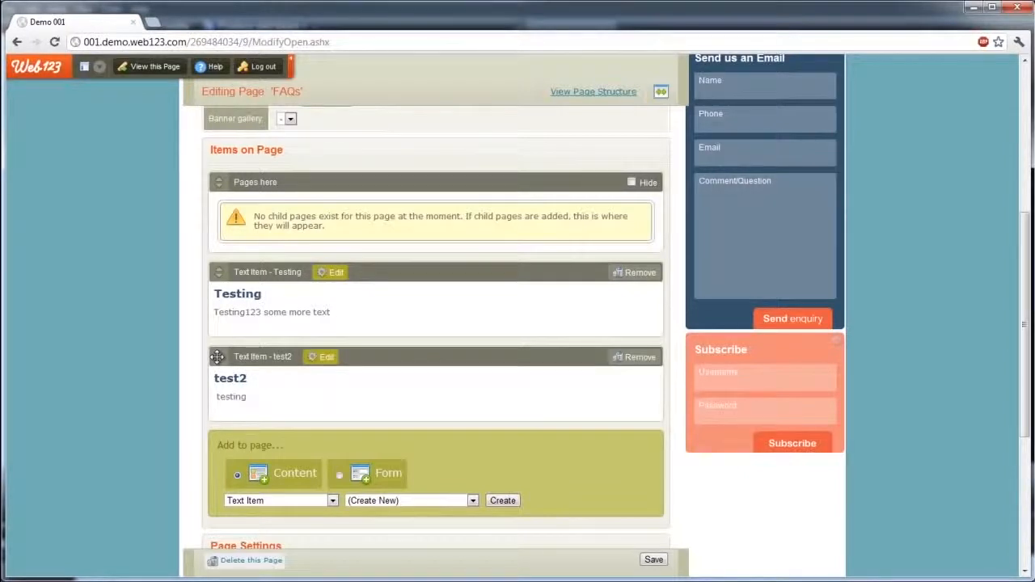
{"action": "left_click_drag", "start_coordinate": [216, 357], "coordinate": [225, 289]}
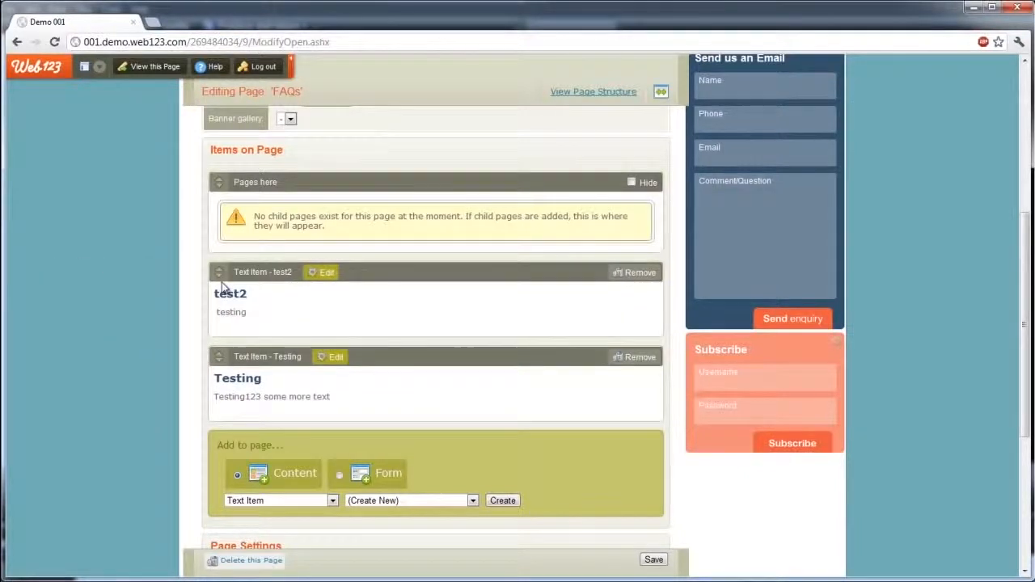
{"action": "left_click", "coordinate": [652, 560]}
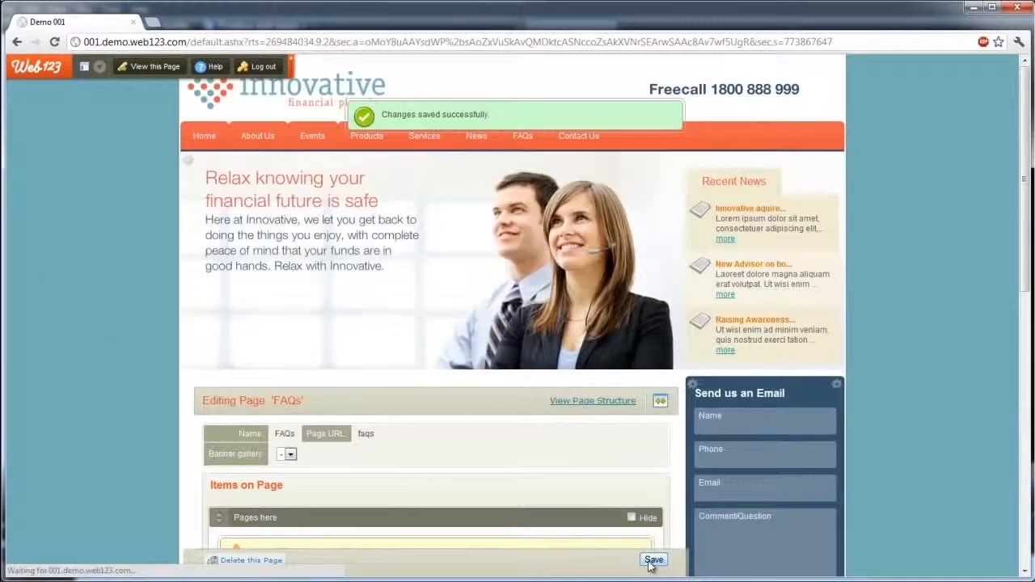
{"action": "left_click", "coordinate": [523, 136]}
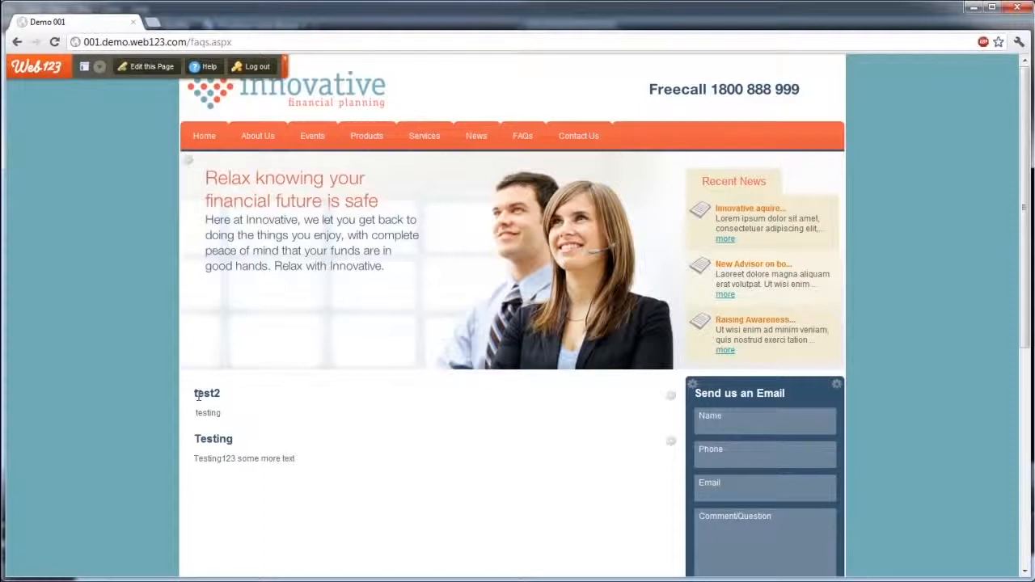
{"action": "mouse_move", "coordinate": [299, 75]}
{"action": "scroll", "coordinate": [617, 404], "scroll_direction": "down", "scroll_amount": 3}
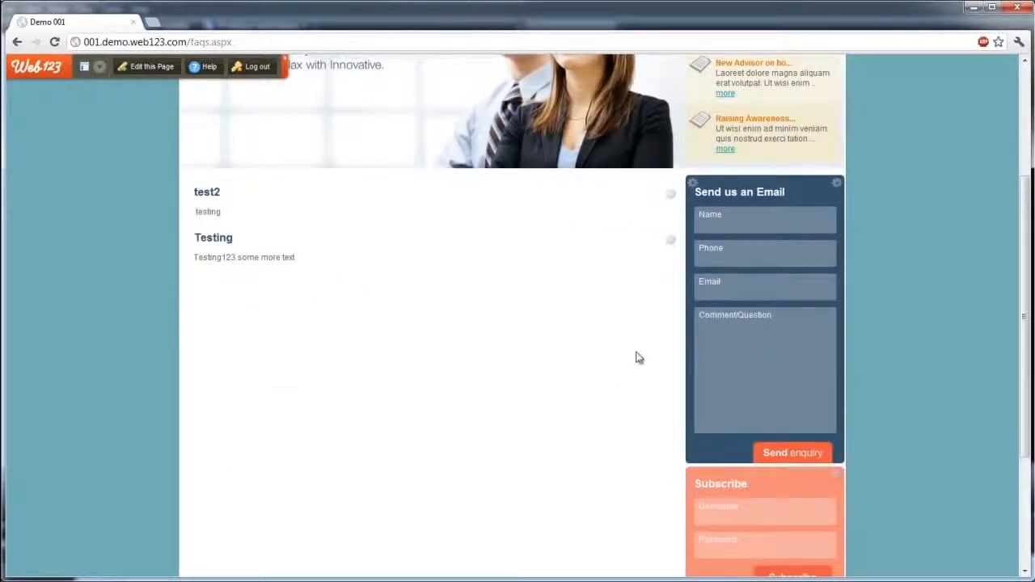